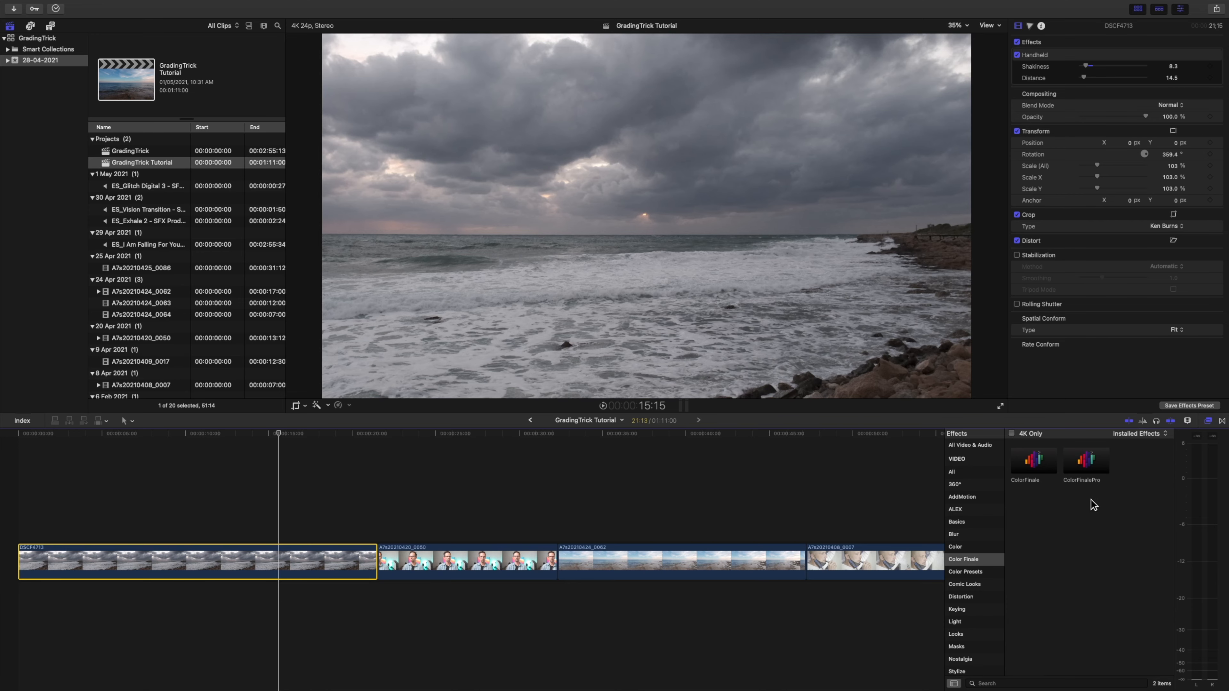
Apply the ColorFinalePro effect to the DSCF4713 stormy sea clip and reduce its saturation to 0.
{"action": "left_click", "coordinate": [1092, 466]}
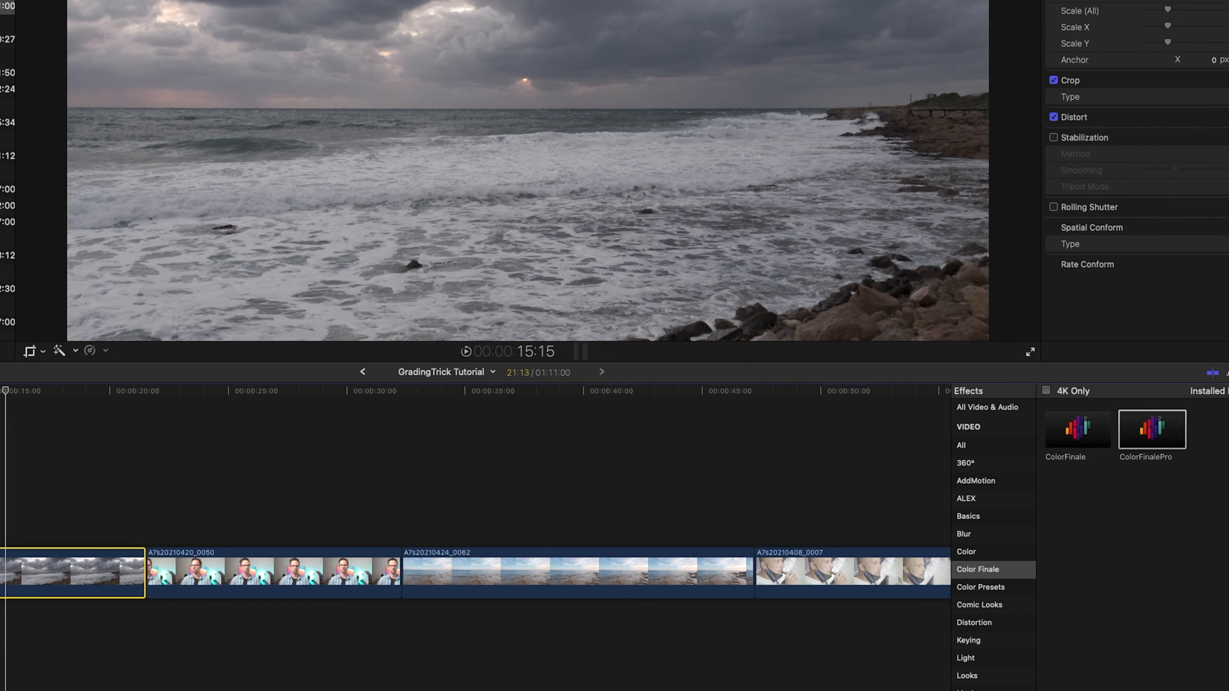
{"action": "left_click_drag", "start_coordinate": [1152, 430], "coordinate": [1, 573]}
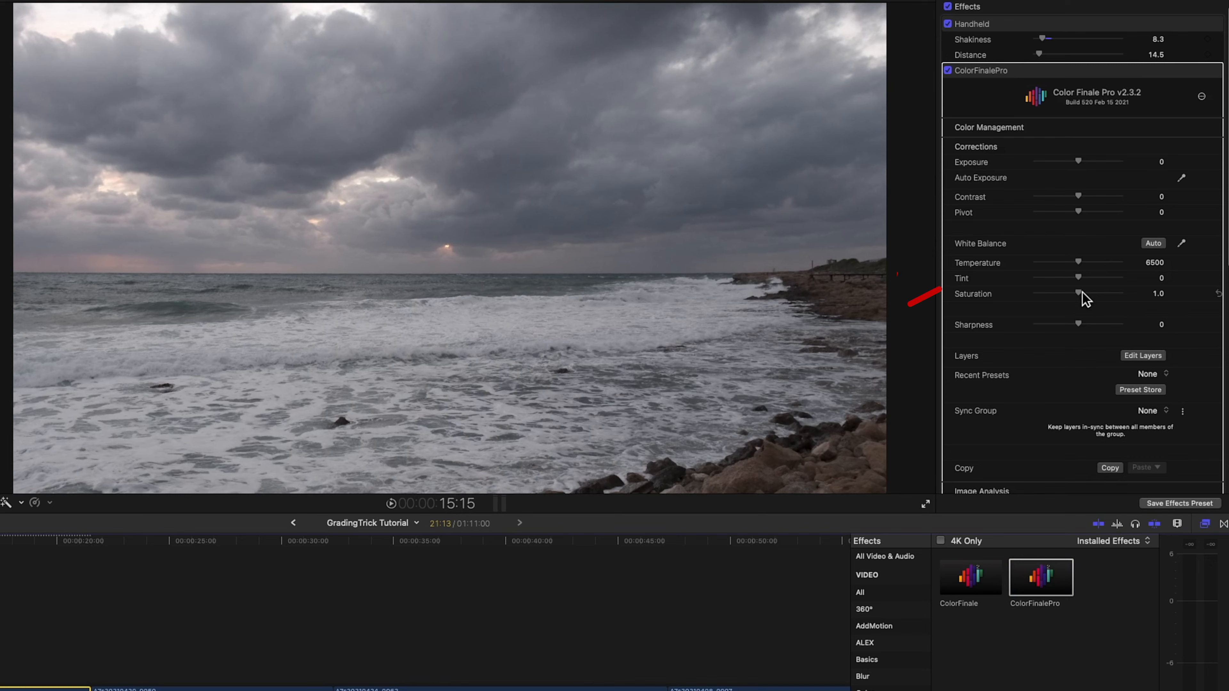
{"action": "left_click_drag", "start_coordinate": [1080, 293], "coordinate": [1037, 299]}
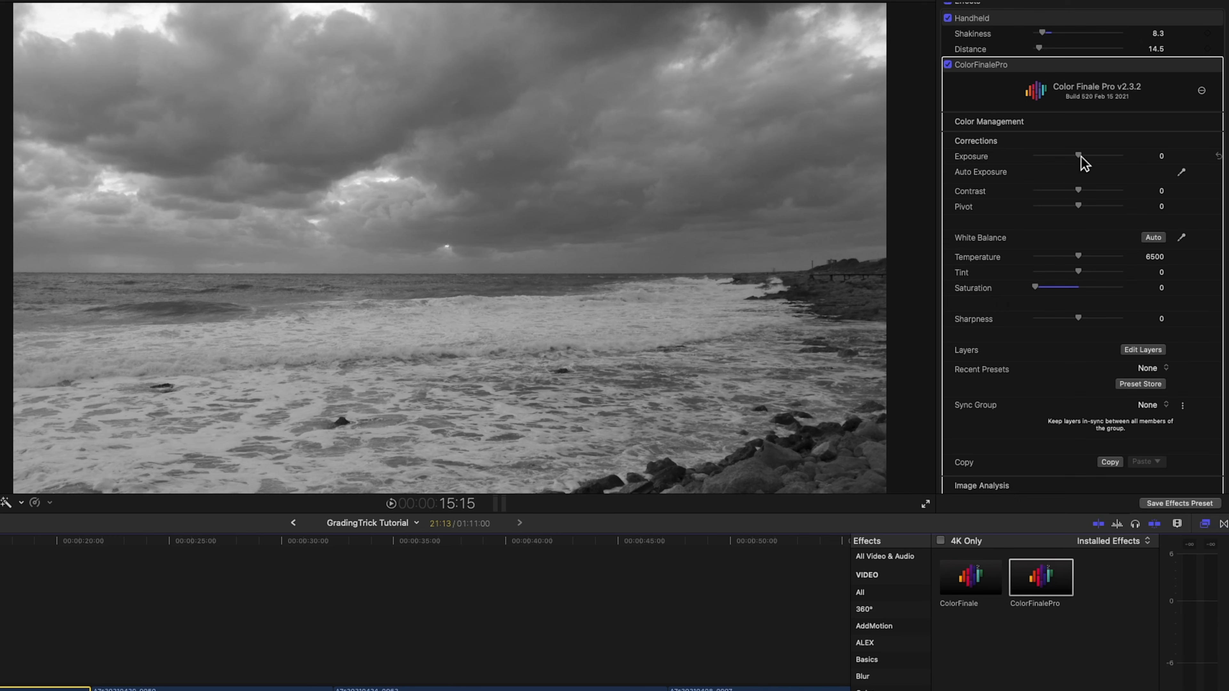
Set the sea clip's ColorFinalePro exposure to -0.27, contrast to 38 and pivot to -30.
{"action": "left_click_drag", "start_coordinate": [1080, 156], "coordinate": [1092, 193]}
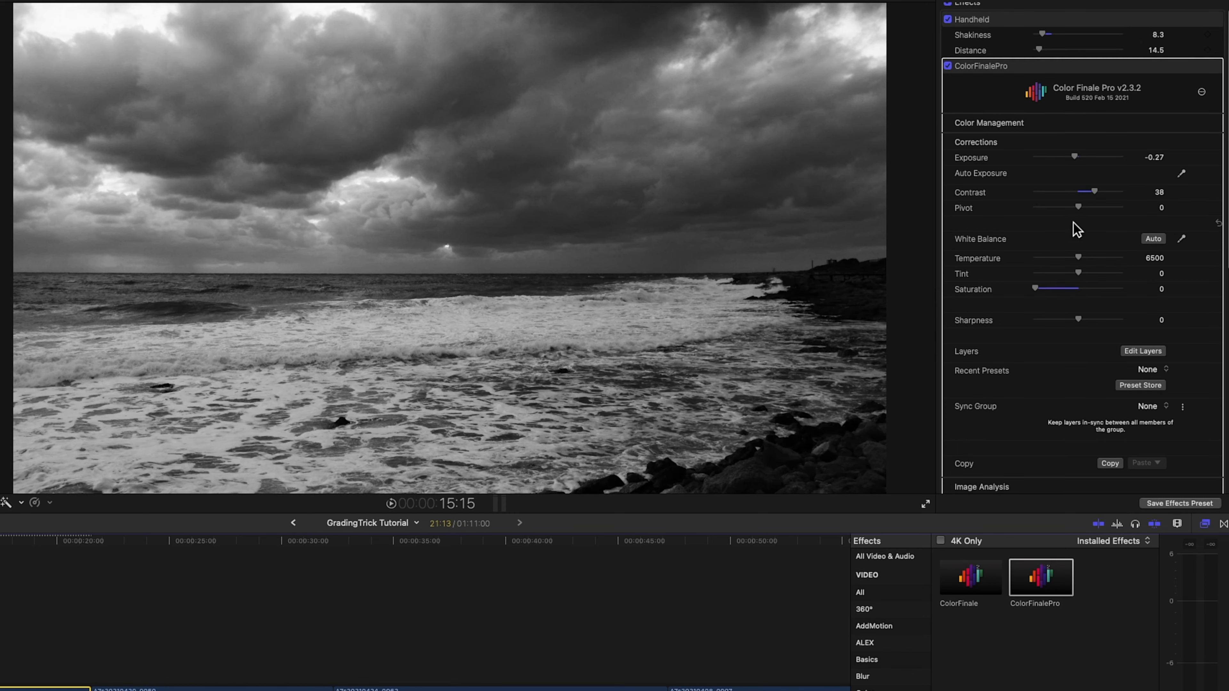
{"action": "scroll", "coordinate": [1076, 222], "scroll_direction": "up", "scroll_amount": 2}
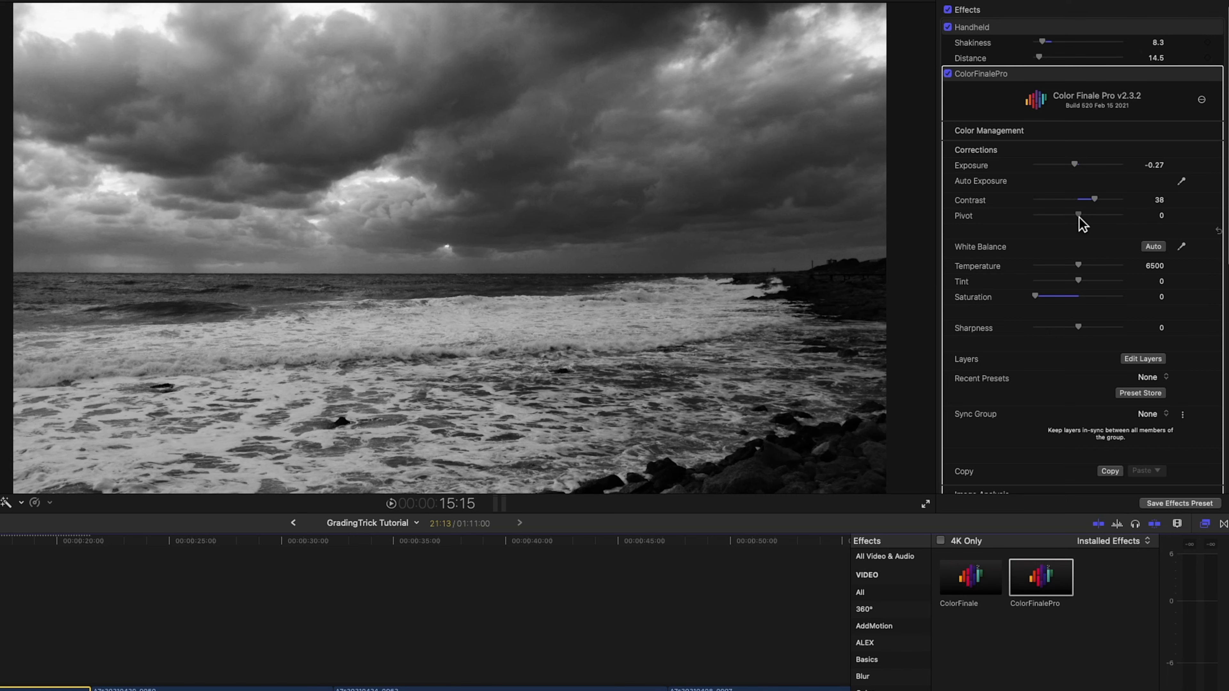
{"action": "left_click_drag", "start_coordinate": [1079, 217], "coordinate": [1066, 222]}
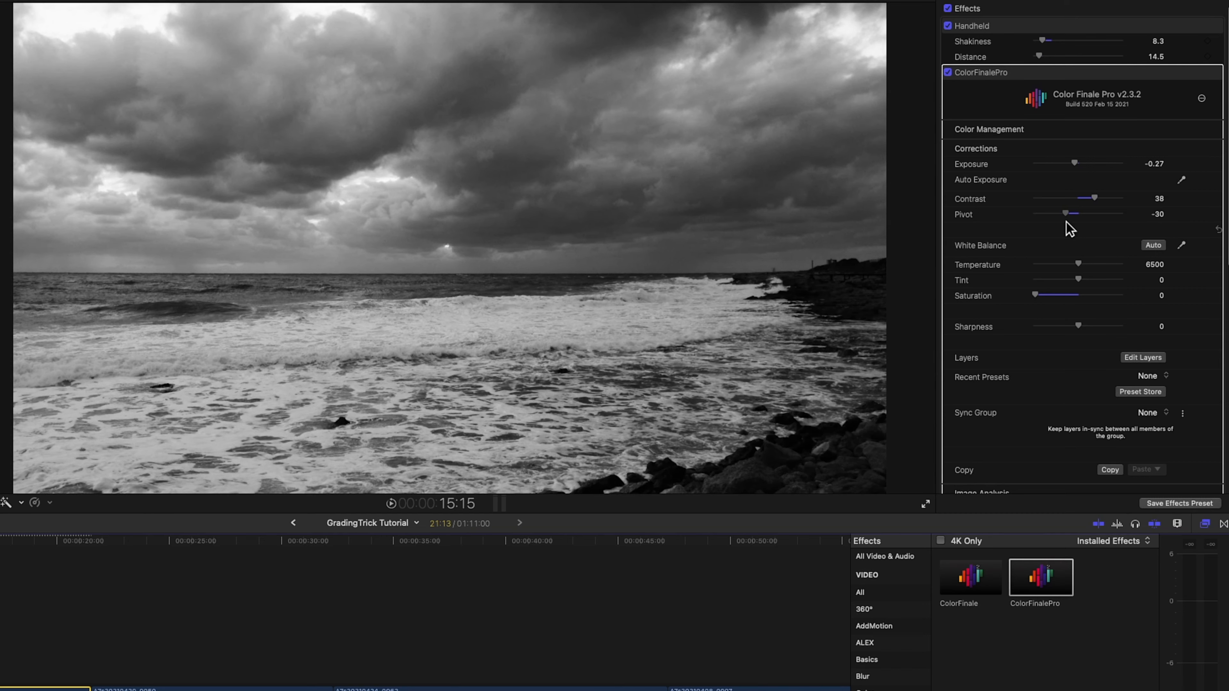
{"action": "scroll", "coordinate": [1045, 263], "scroll_direction": "up", "scroll_amount": 1}
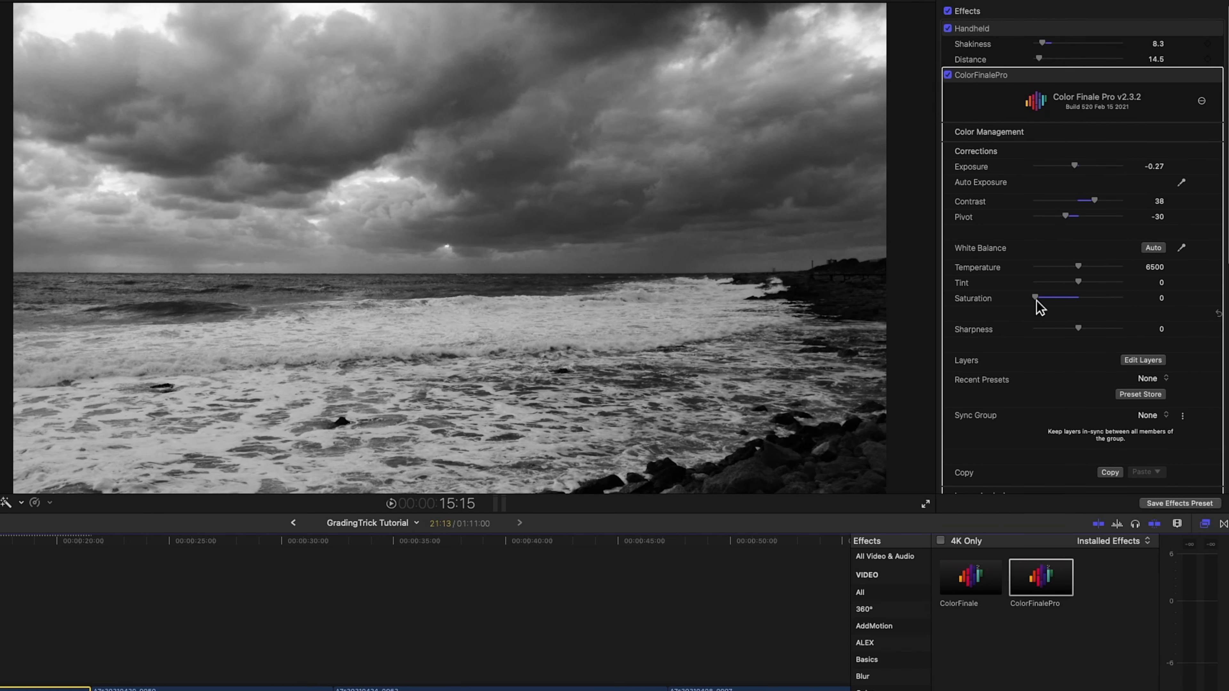
Set the ColorFinalePro saturation to 1.07 and compare the sea clip with the effect switched off and on.
{"action": "left_click_drag", "start_coordinate": [1036, 300], "coordinate": [1083, 305]}
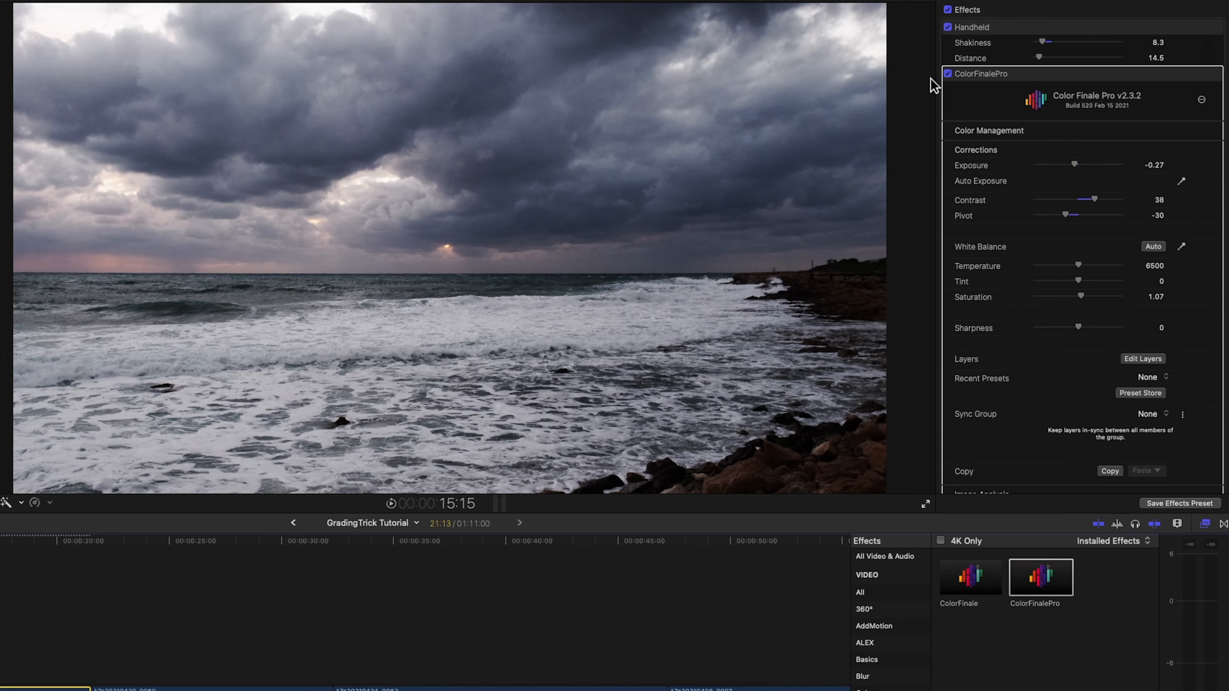
{"action": "left_click", "coordinate": [948, 74]}
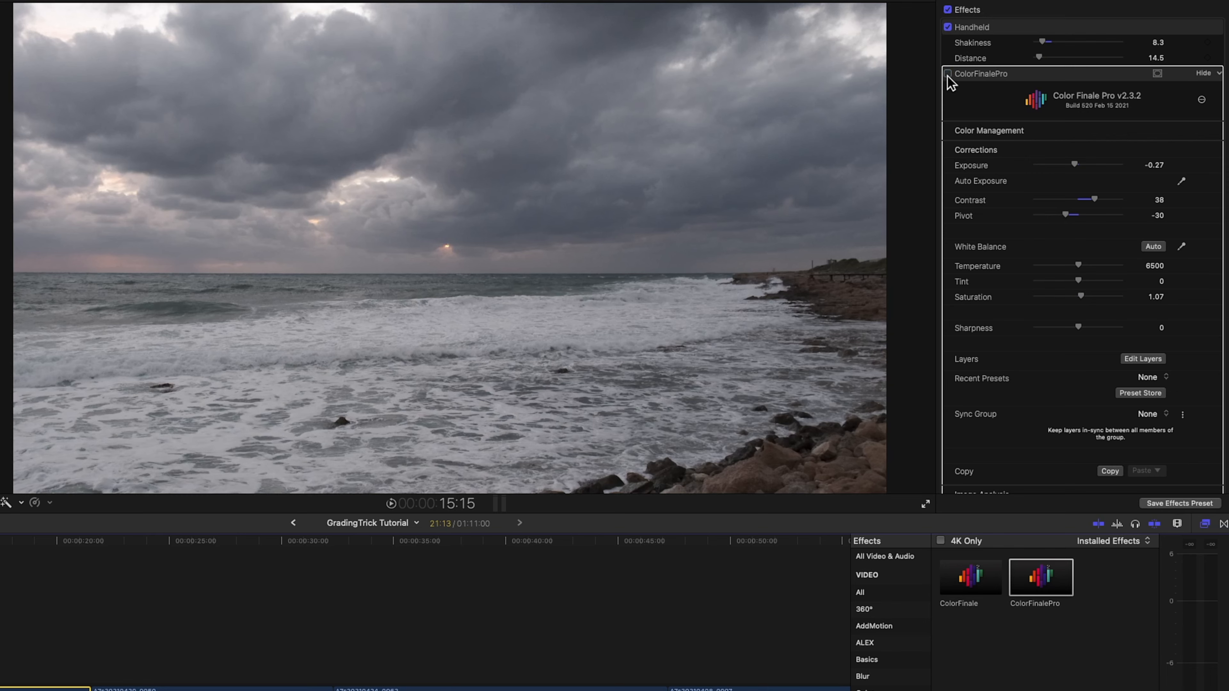
{"action": "left_click", "coordinate": [947, 74]}
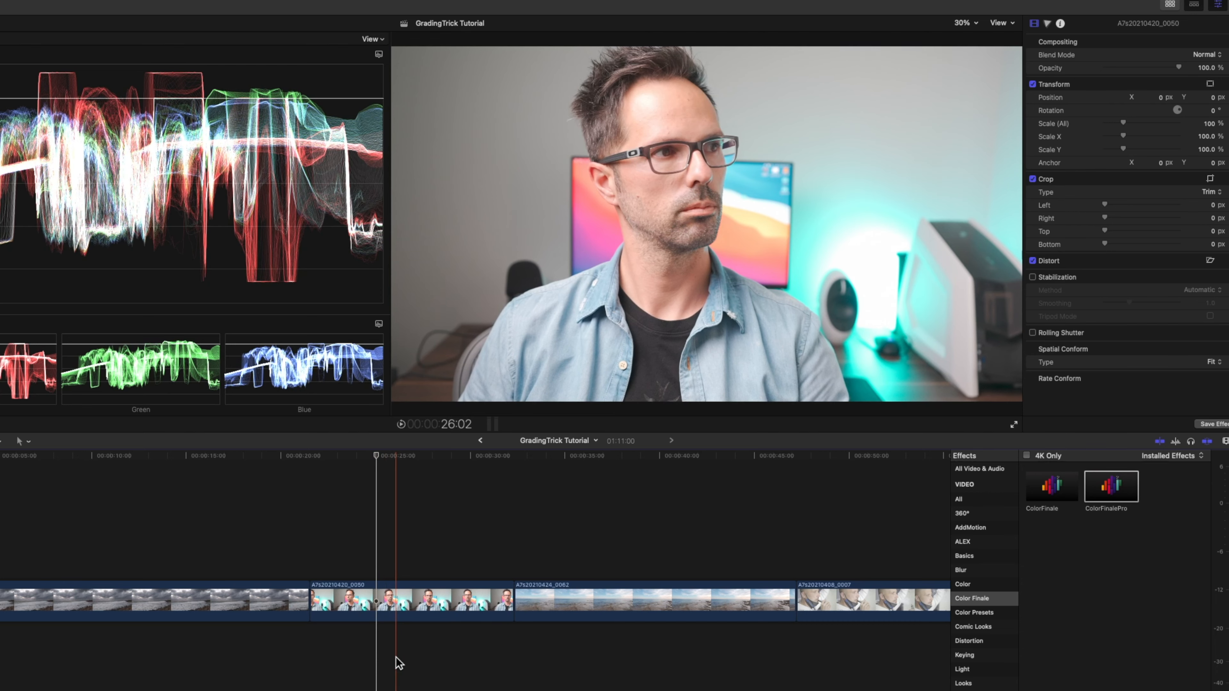
Select the portrait clip A7s20210420_0050 and lower its Color Board master saturation to the minimum.
{"action": "left_click", "coordinate": [419, 597]}
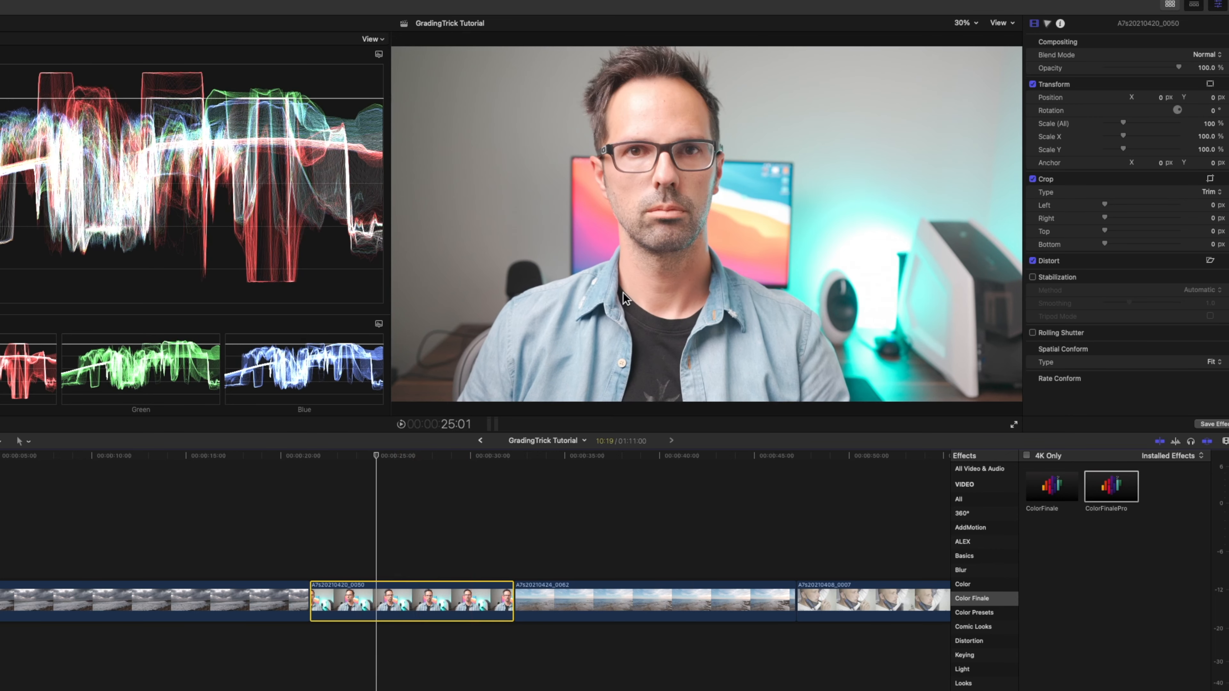
{"action": "left_click", "coordinate": [1048, 23]}
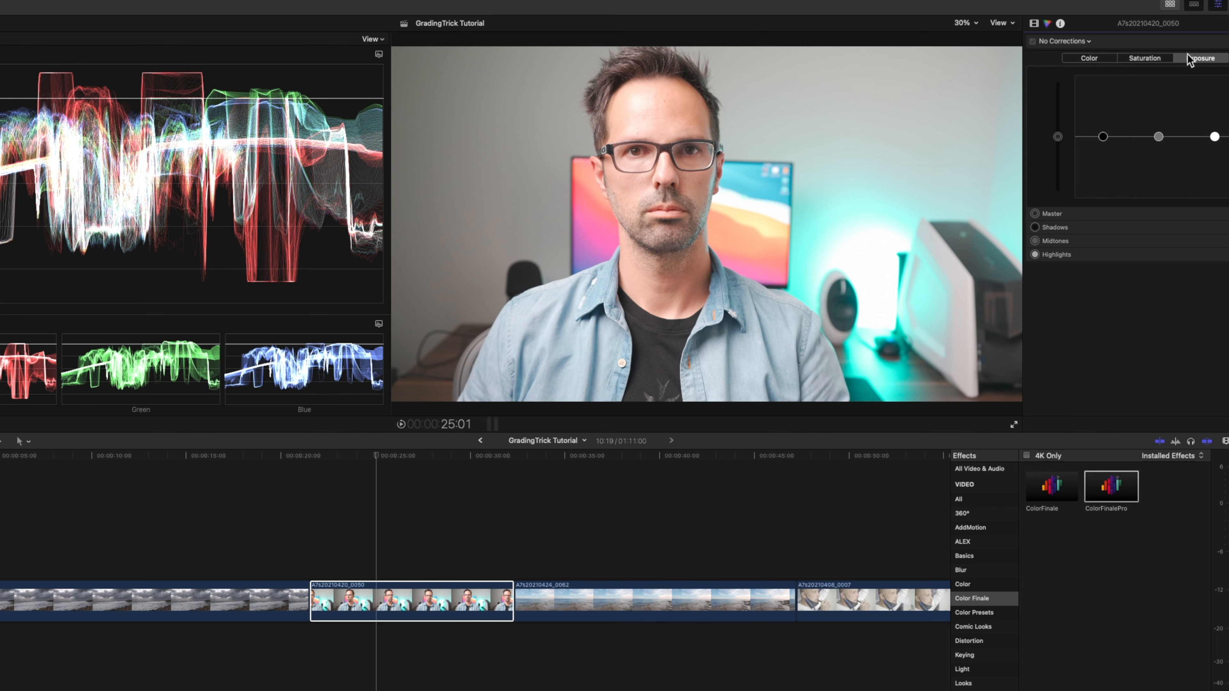
{"action": "left_click", "coordinate": [1145, 58]}
{"action": "left_click_drag", "start_coordinate": [1059, 138], "coordinate": [1059, 197]}
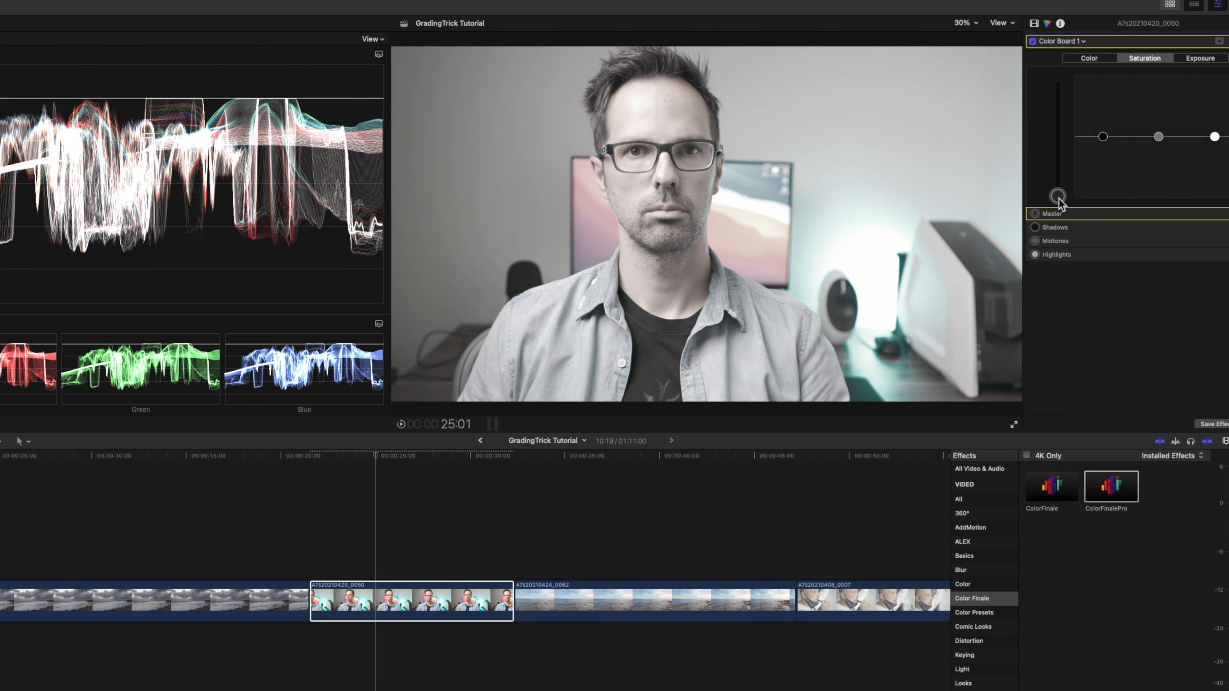
Lower the portrait clip's Color Board exposure slightly for shadows and highlights, and more strongly for midtones.
{"action": "left_click", "coordinate": [1210, 65]}
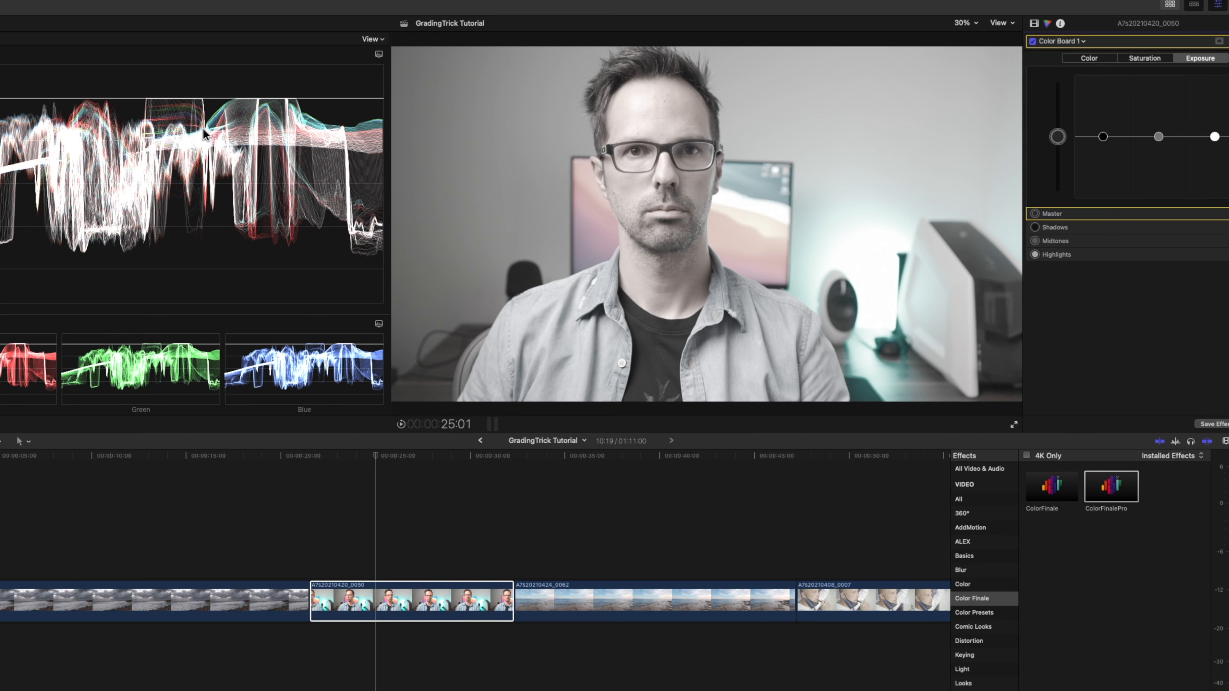
{"action": "left_click_drag", "start_coordinate": [1103, 137], "coordinate": [1167, 171]}
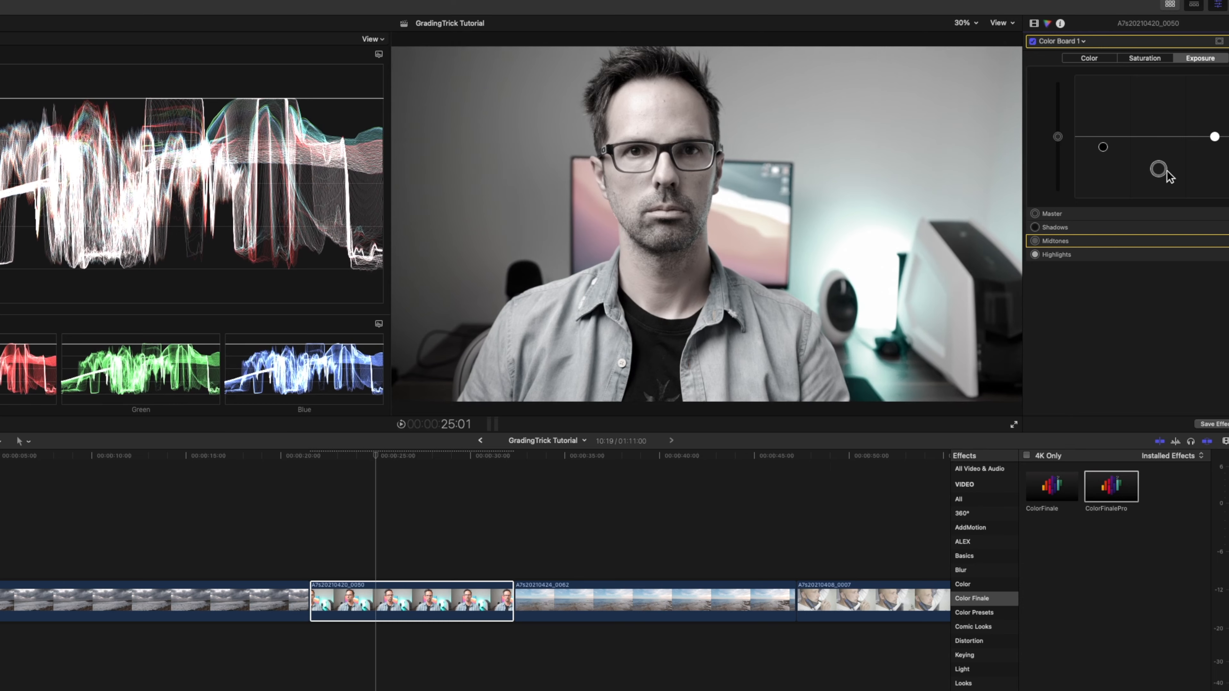
{"action": "left_click_drag", "start_coordinate": [1214, 138], "coordinate": [1214, 142]}
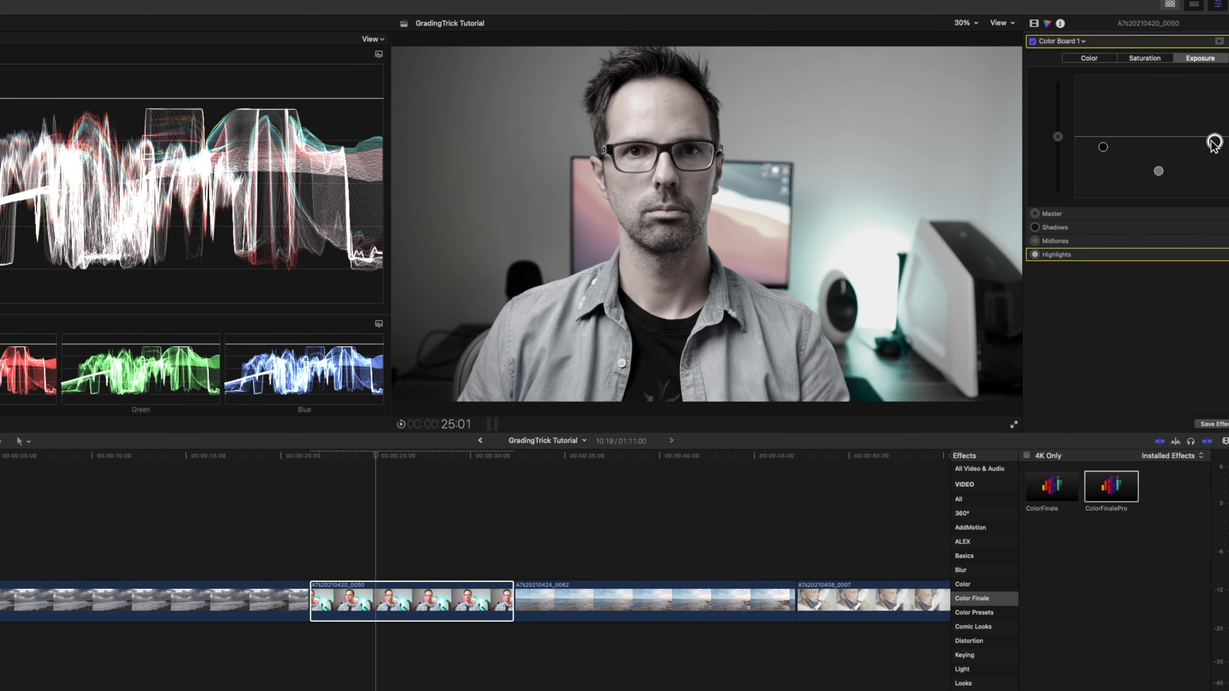
{"action": "left_click_drag", "start_coordinate": [1158, 170], "coordinate": [1158, 176]}
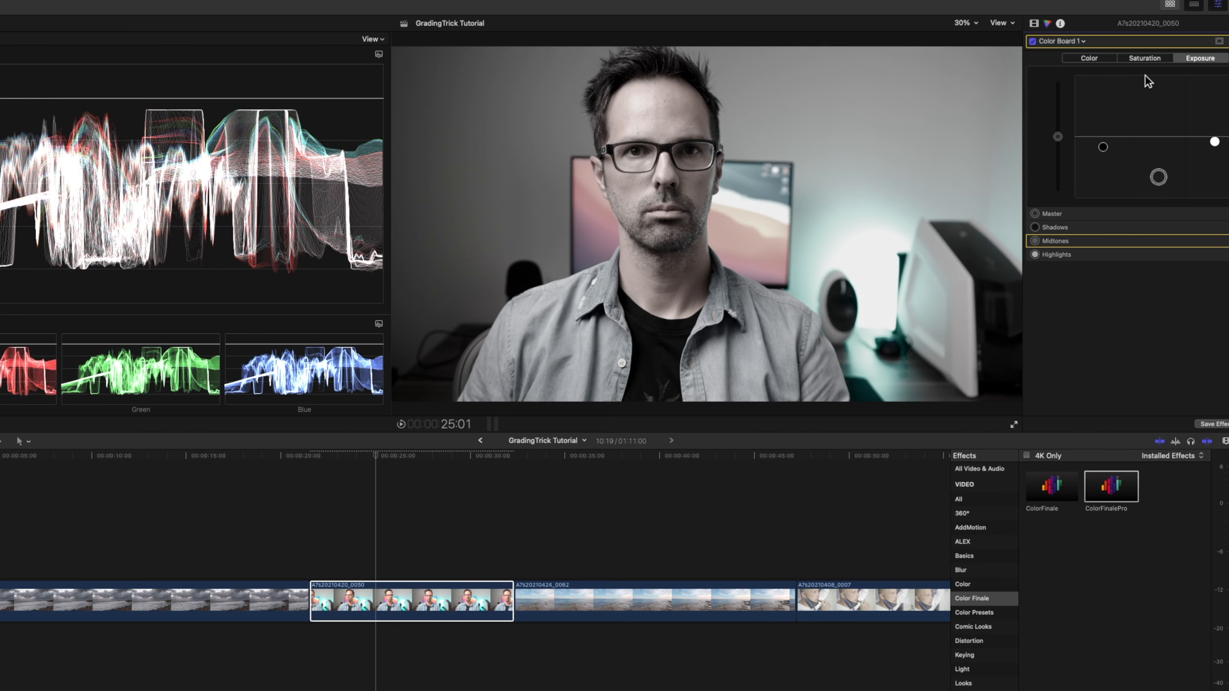
Raise the portrait clip's Color Board master saturation to slightly below neutral.
{"action": "left_click", "coordinate": [1139, 57]}
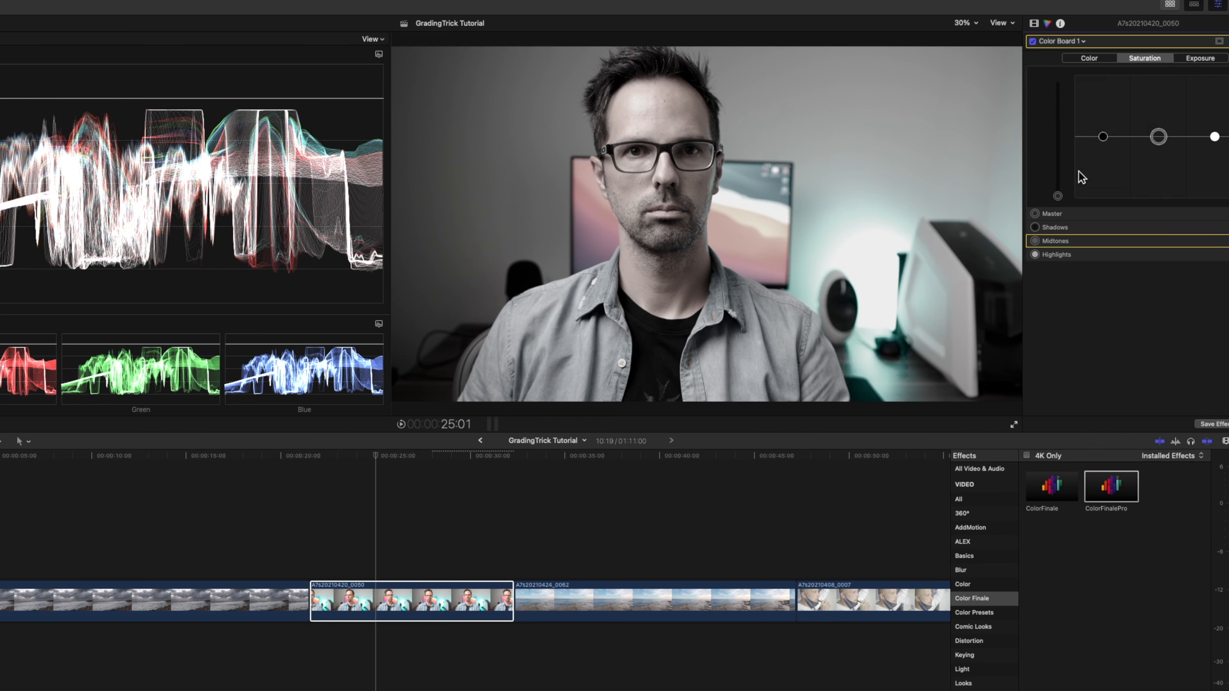
{"action": "left_click", "coordinate": [1058, 196]}
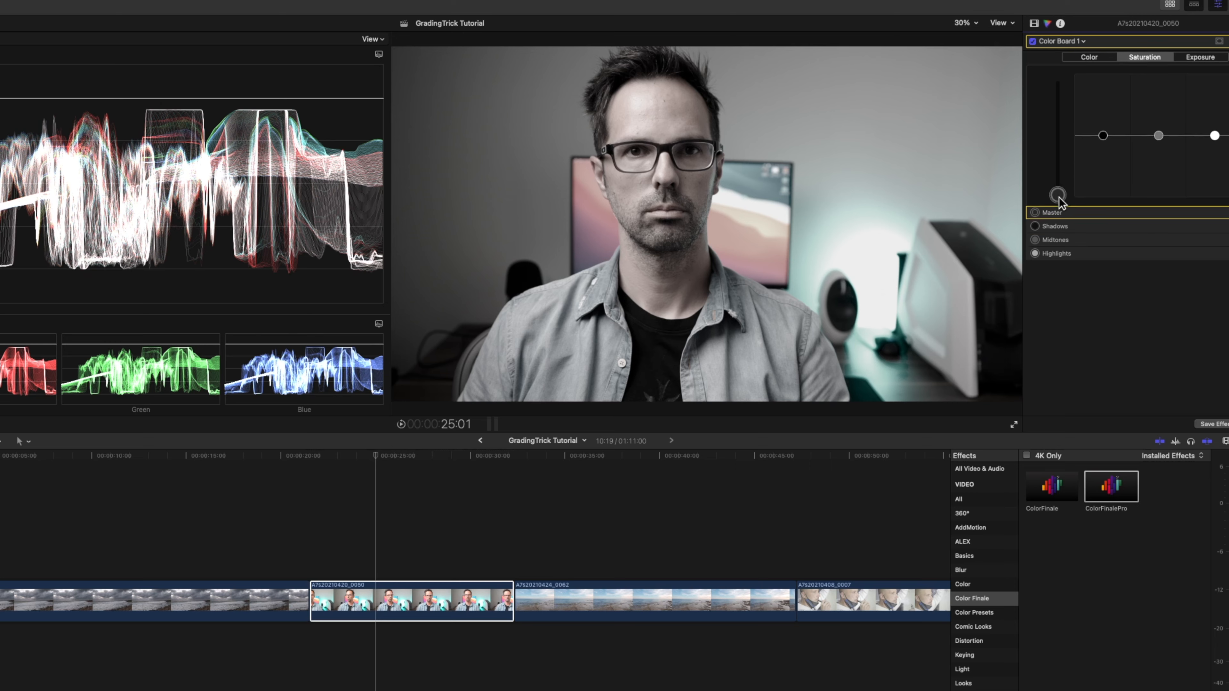
{"action": "left_click_drag", "start_coordinate": [1059, 198], "coordinate": [1063, 166]}
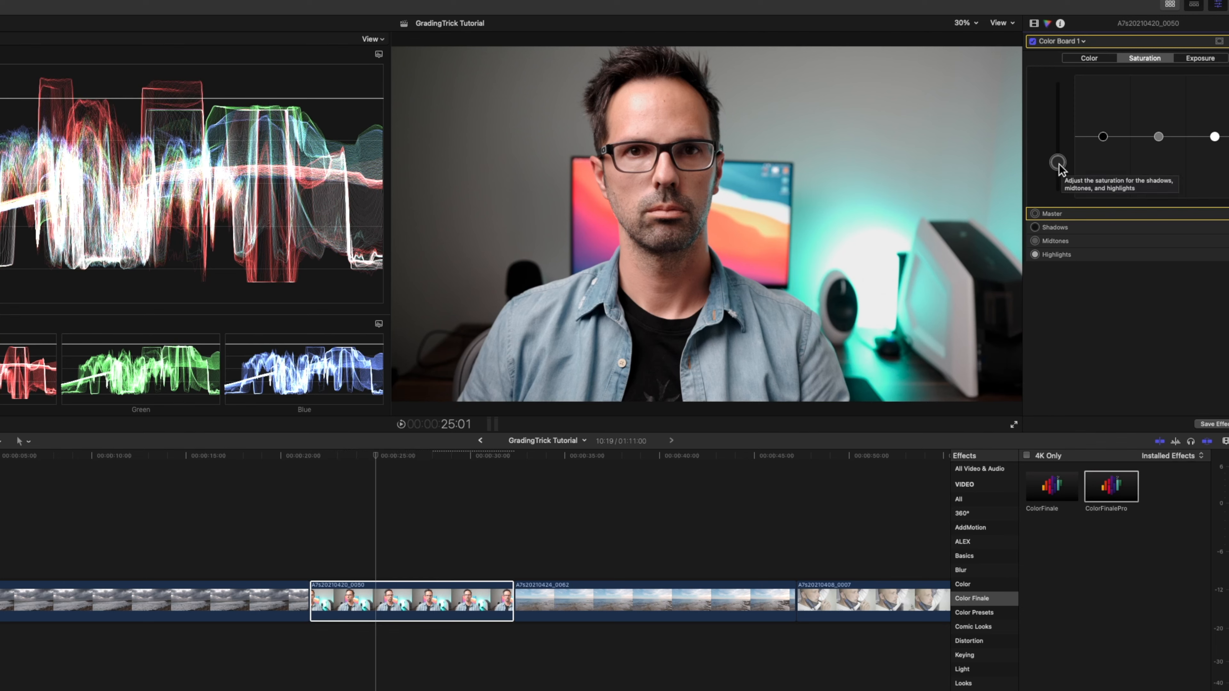
{"action": "left_click_drag", "start_coordinate": [1059, 164], "coordinate": [1058, 156]}
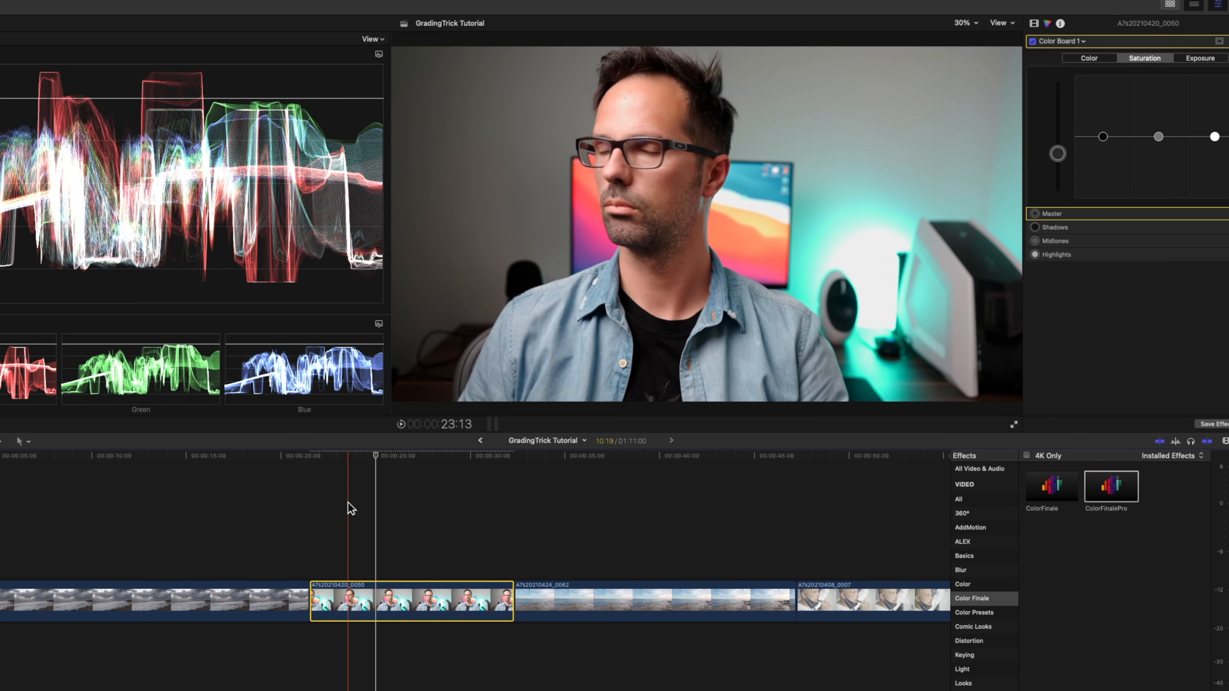
Play the portrait clip and compare it with the Color Board 1 correction switched off and on.
{"action": "key", "text": "space"}
{"action": "left_click", "coordinate": [1033, 41]}
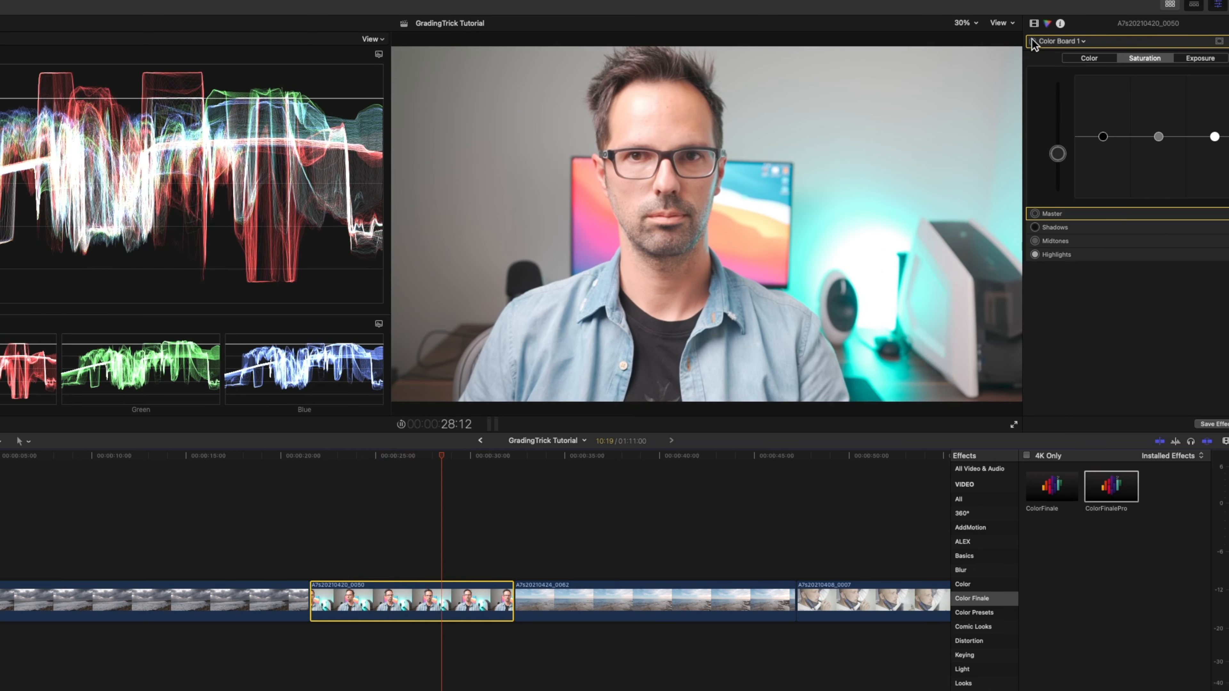
{"action": "left_click", "coordinate": [1033, 41]}
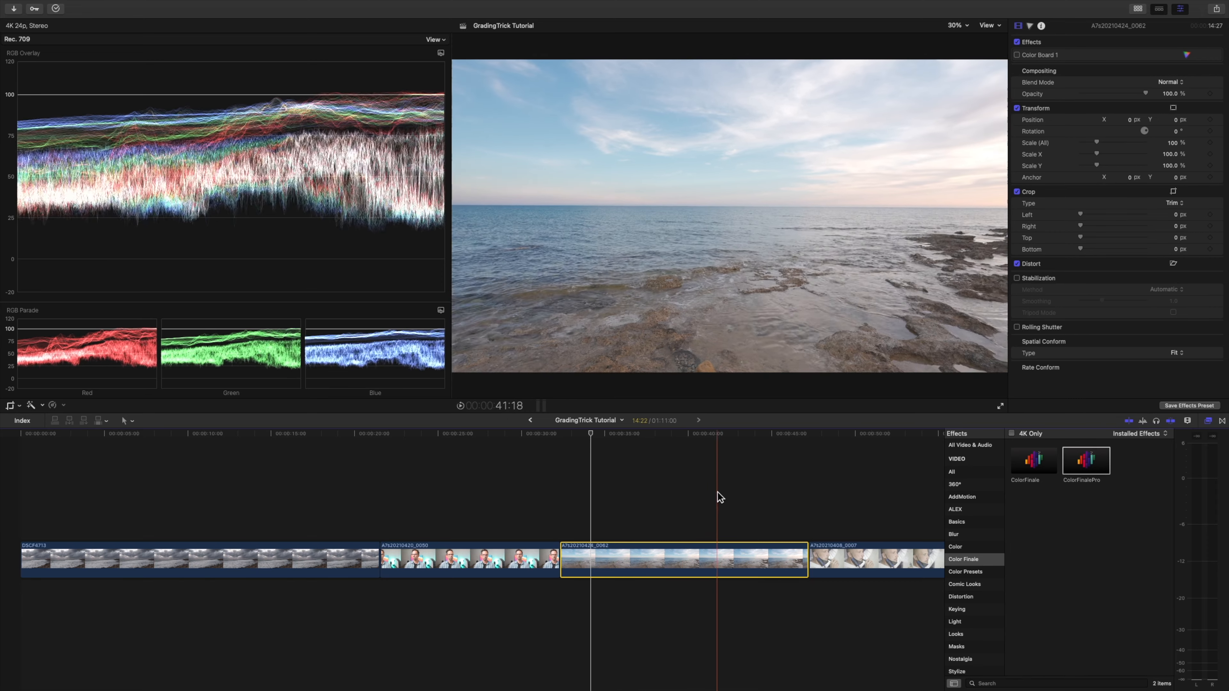
Apply ColorFinalePro to the seascape clip A7s20210424_0062 and add a Color Wheels layer in its layer editor.
{"action": "left_click_drag", "start_coordinate": [1110, 461], "coordinate": [672, 556]}
{"action": "scroll", "coordinate": [1081, 304], "scroll_direction": "down", "scroll_amount": 3}
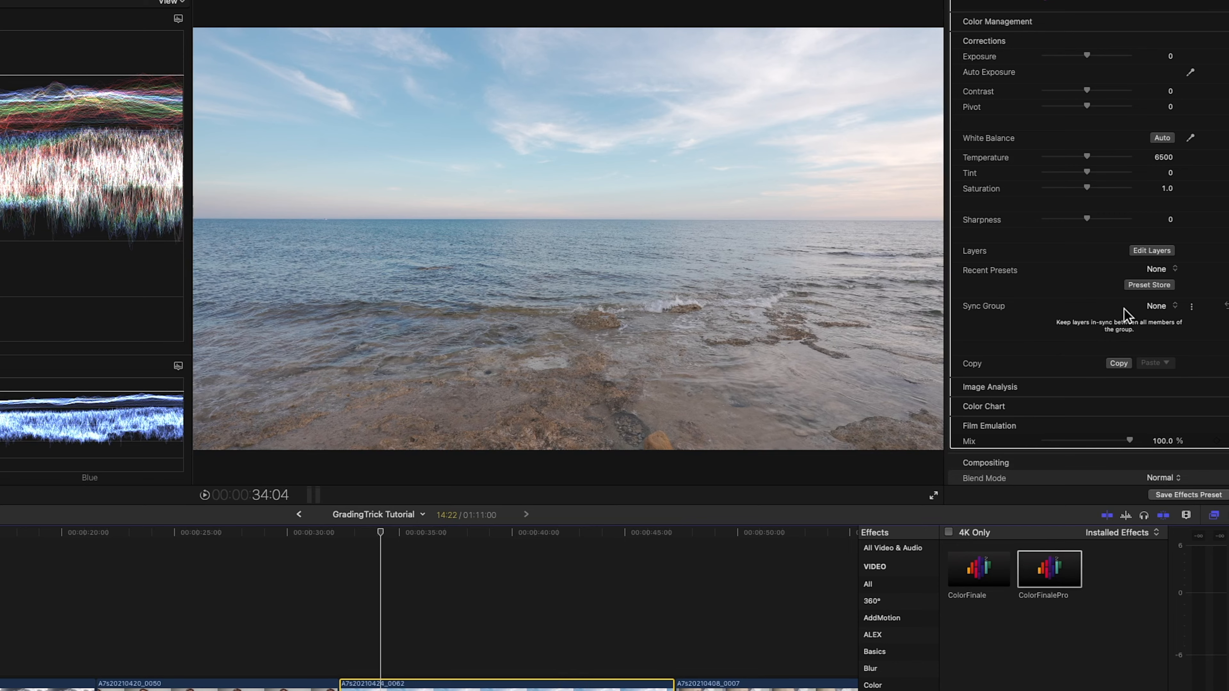
{"action": "left_click", "coordinate": [1152, 250]}
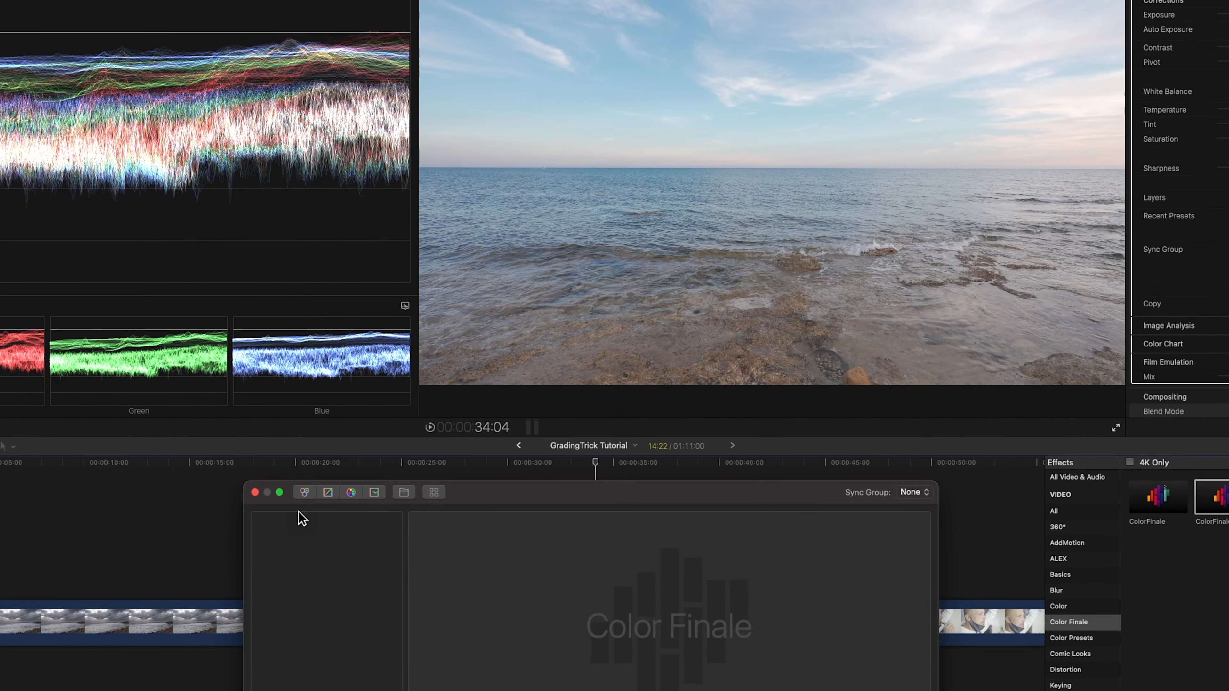
{"action": "left_click", "coordinate": [305, 494]}
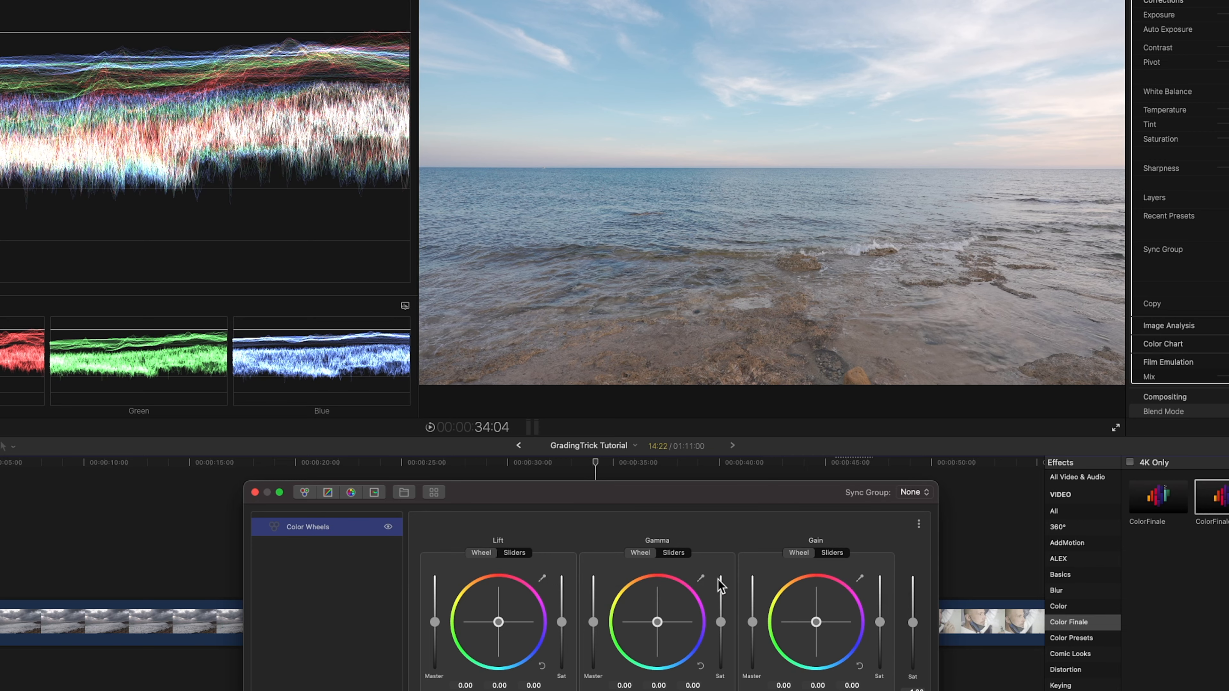
Sample the bright sky as the highlights for Gain and the dark rock in the foreground as the shadows for Lift.
{"action": "left_click", "coordinate": [860, 578]}
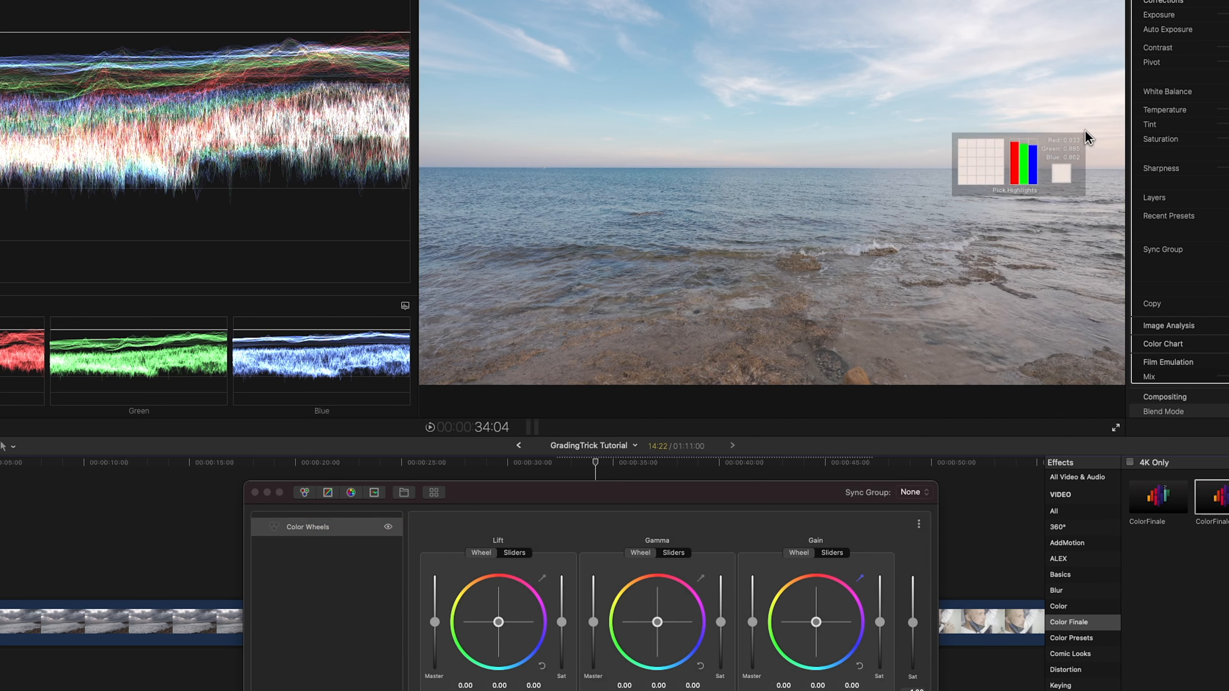
{"action": "left_click", "coordinate": [1095, 112]}
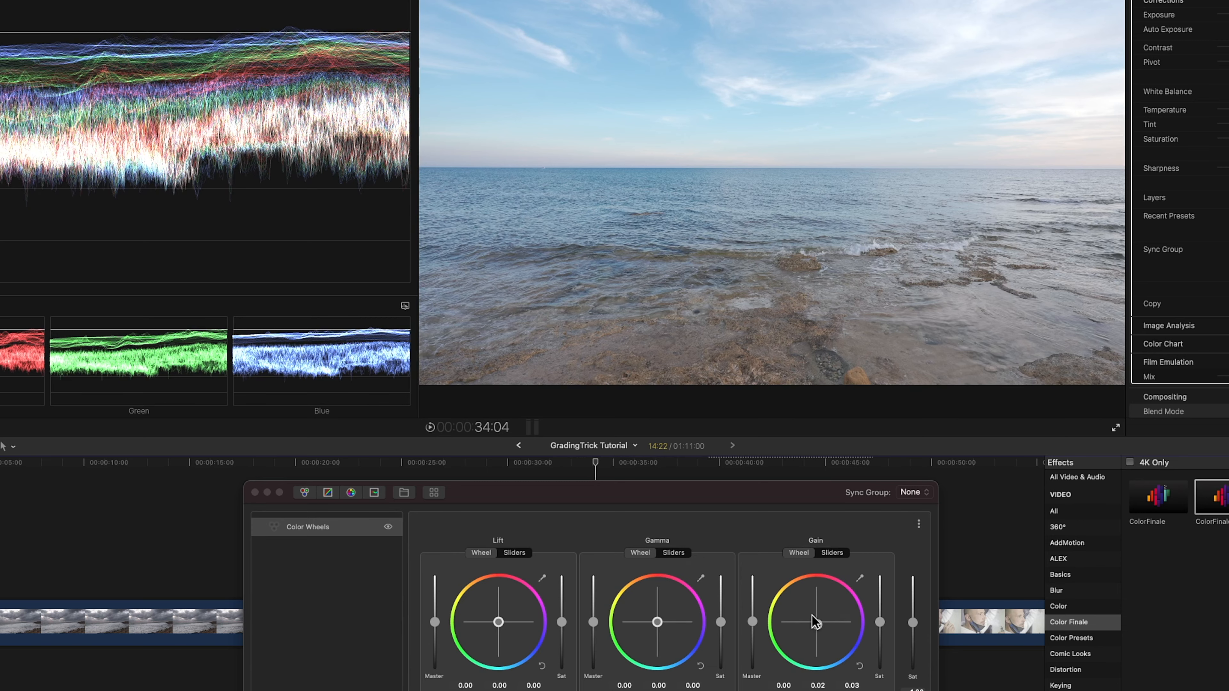
{"action": "left_click", "coordinate": [544, 579]}
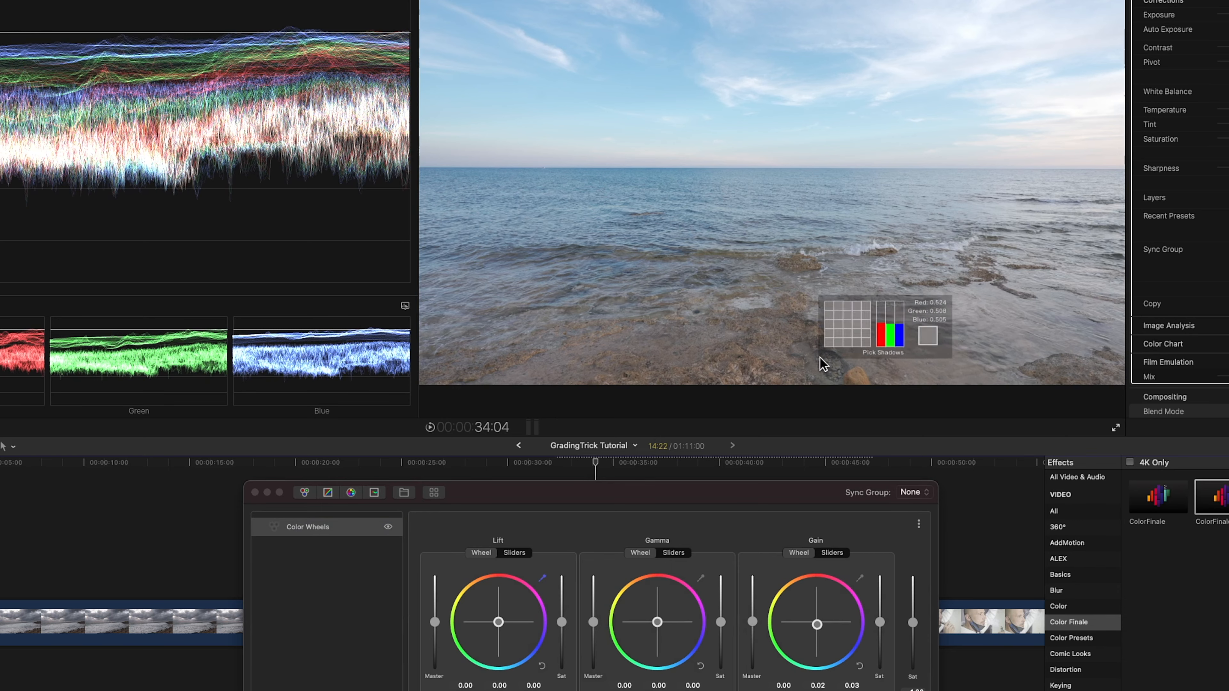
{"action": "left_click", "coordinate": [844, 366]}
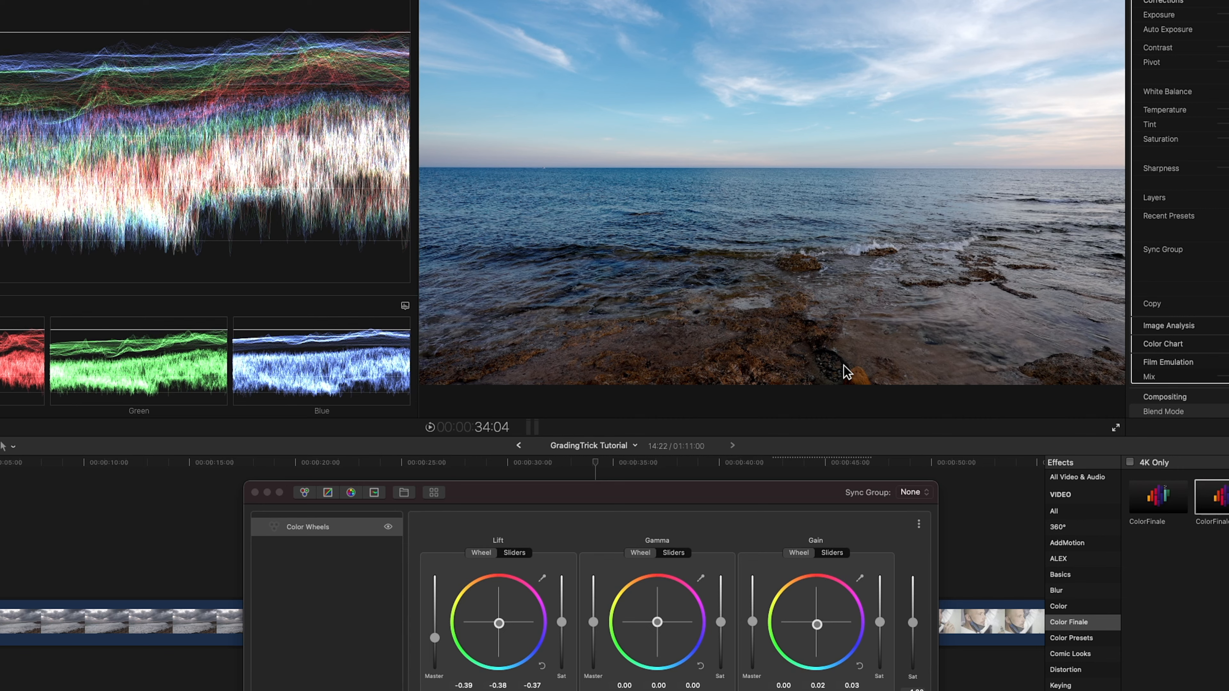
Lower the Gamma master to -0.09 and the Gain master slightly, and compare the seascape clip with ColorFinalePro off and on.
{"action": "key", "text": "space"}
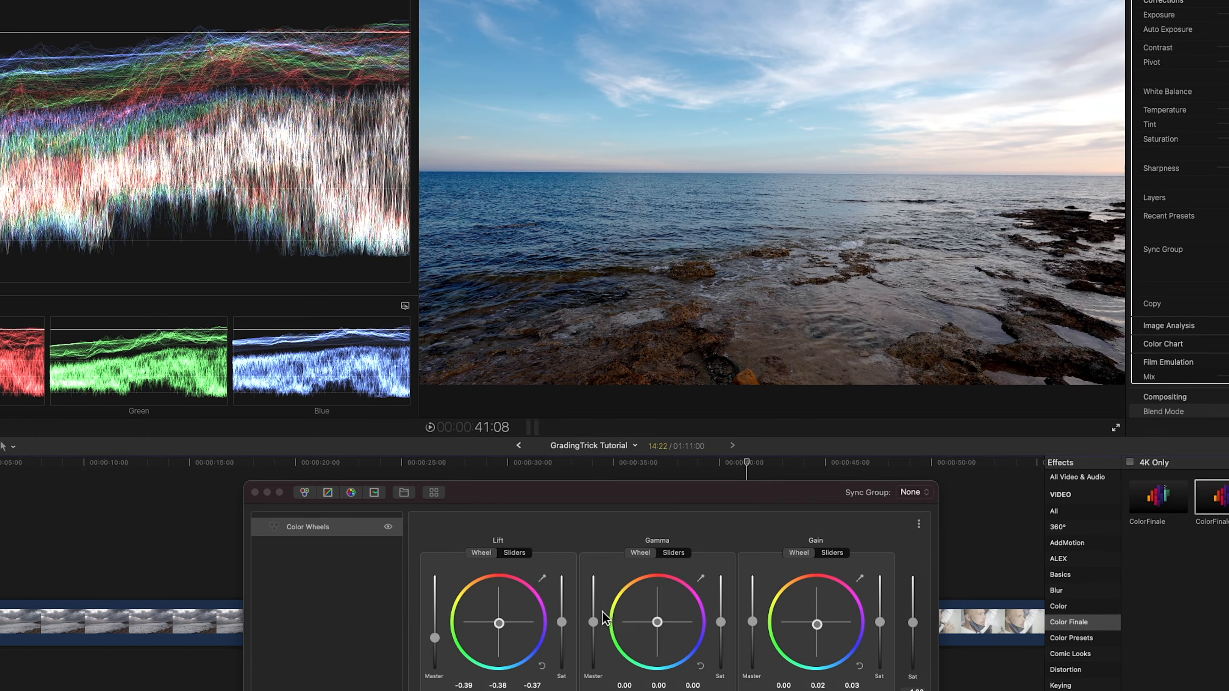
{"action": "left_click_drag", "start_coordinate": [596, 616], "coordinate": [596, 621]}
{"action": "left_click_drag", "start_coordinate": [753, 621], "coordinate": [754, 625]}
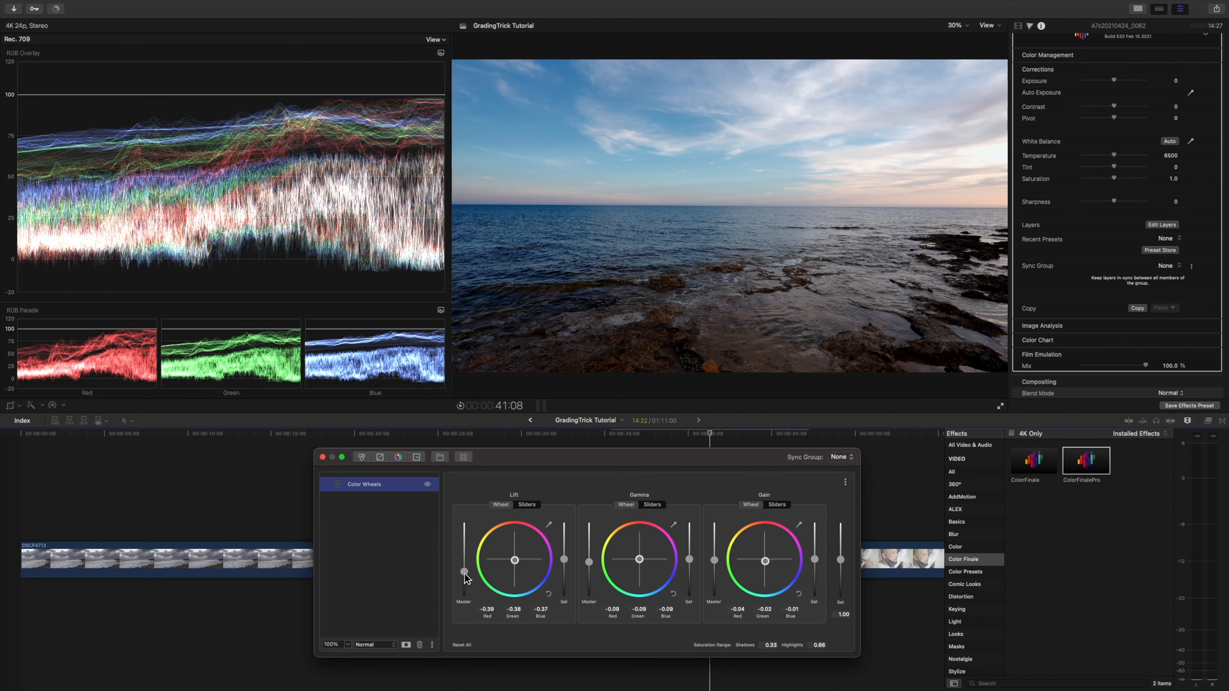
{"action": "left_click_drag", "start_coordinate": [464, 574], "coordinate": [465, 570]}
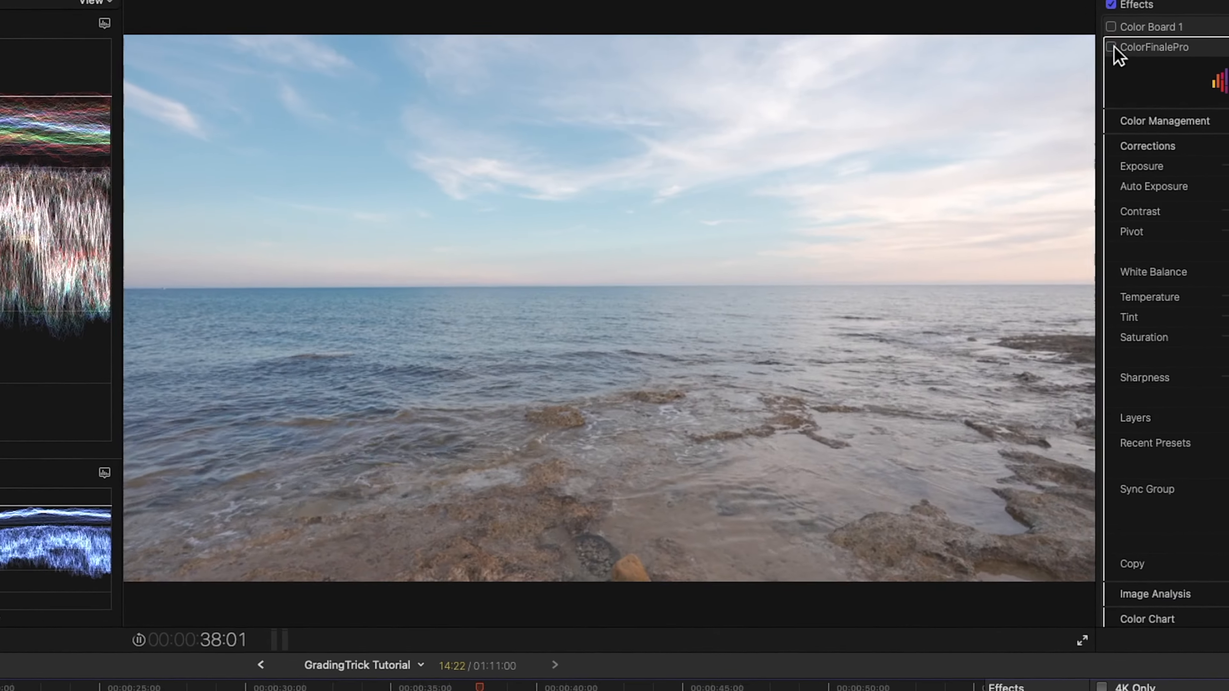
{"action": "left_click", "coordinate": [1112, 47]}
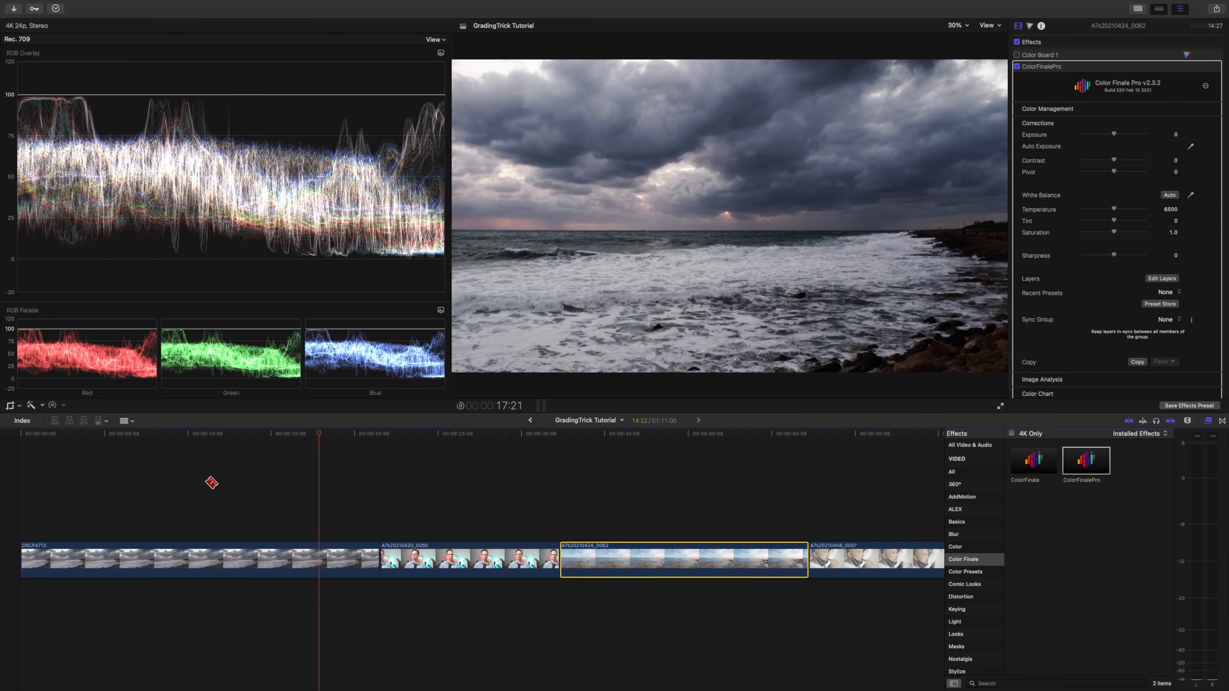